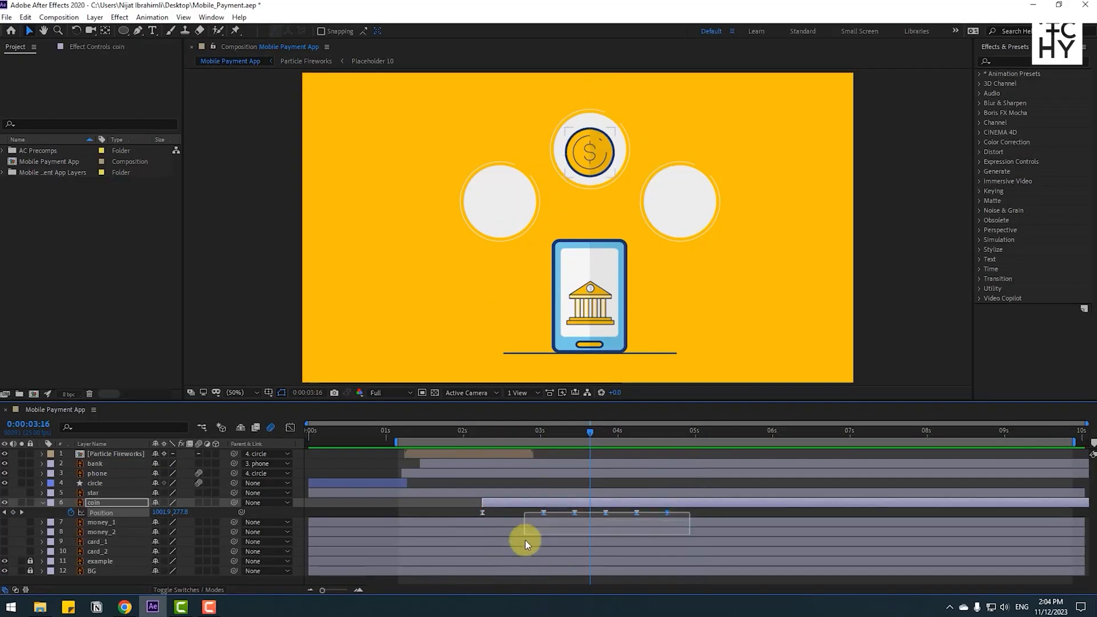
key("shift+F3")
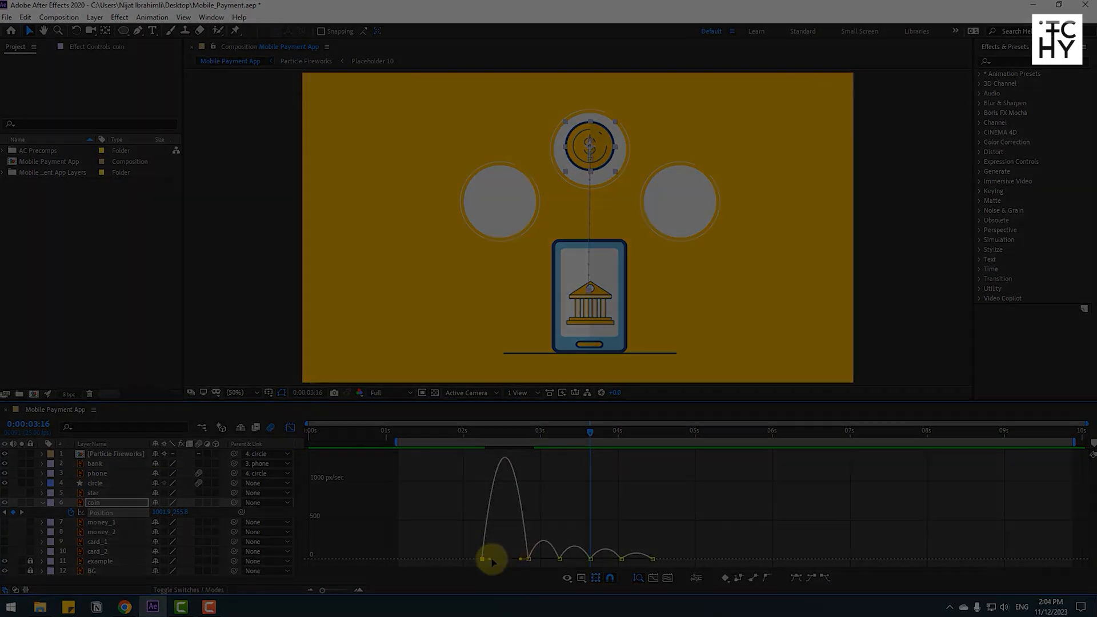